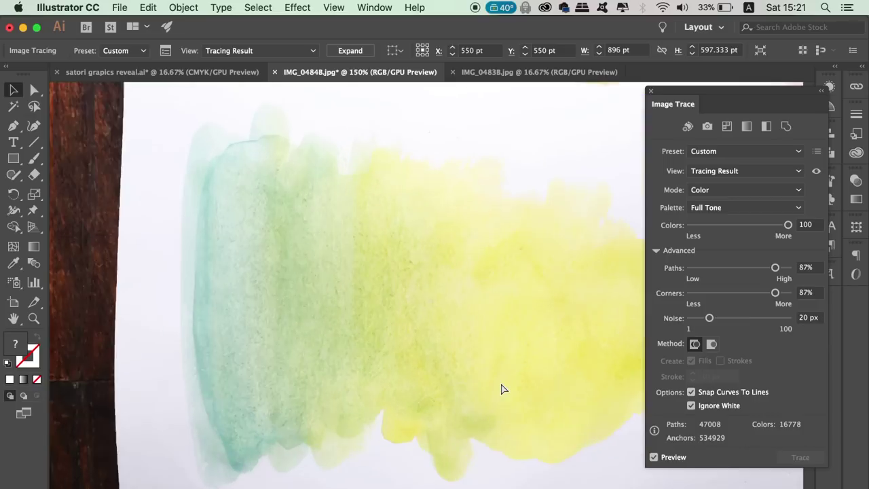
# Show the 61 Paint Brush Vectors brush-sheet preview and enlarge it in the lightbox.
pyautogui.scroll(4, 500, 388)
pyautogui.scroll(2, 500, 388)
pyautogui.scroll(-4, 500, 388)
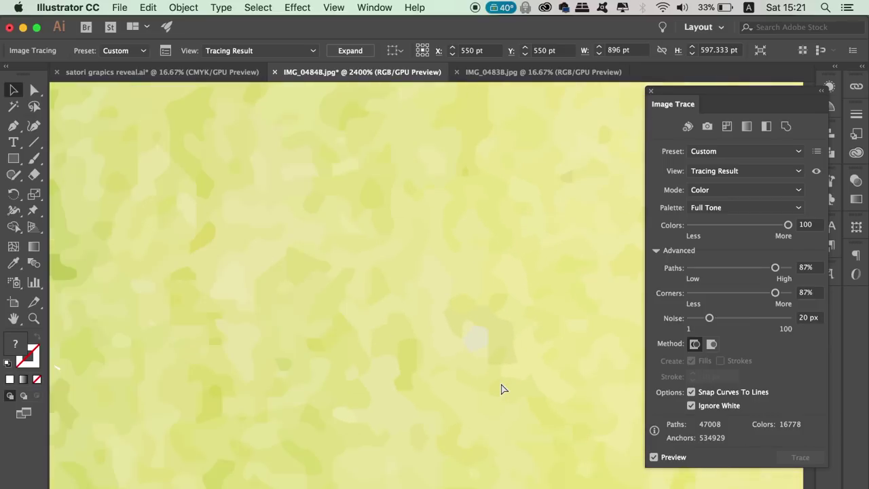
pyautogui.scroll(-6, 501, 388)
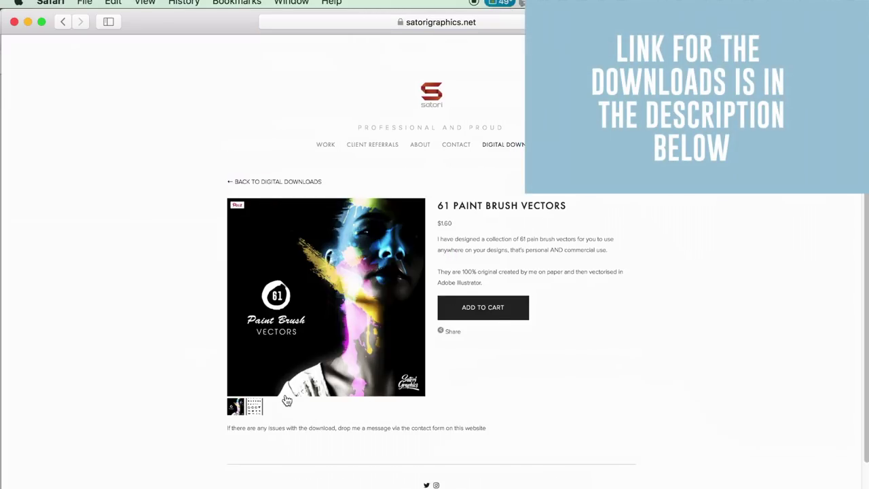
pyautogui.click(254, 406)
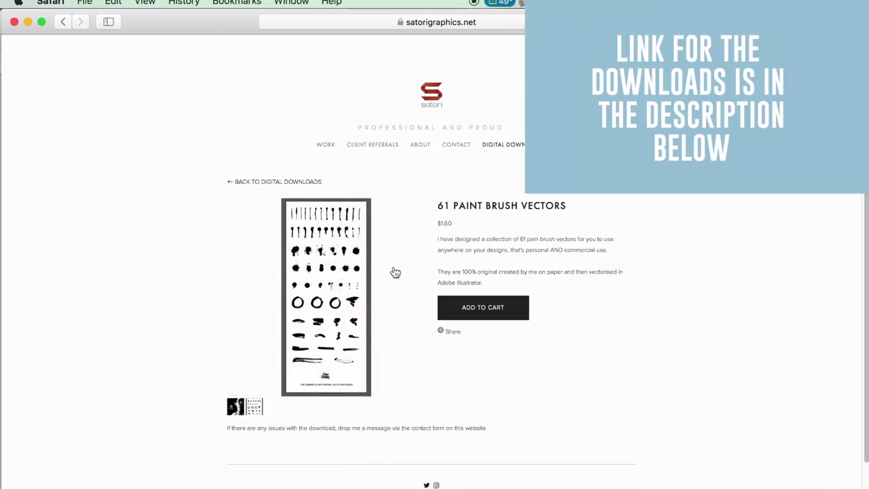
pyautogui.click(370, 214)
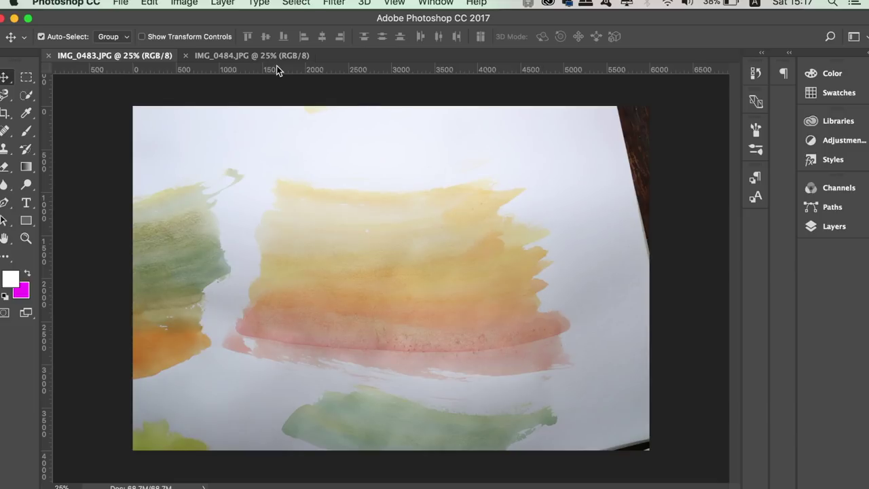
# Raise the watercolour photo's exposure to about +0.40 in the Exposure dialog.
pyautogui.click(175, 4)
pyautogui.moveTo(201, 39)
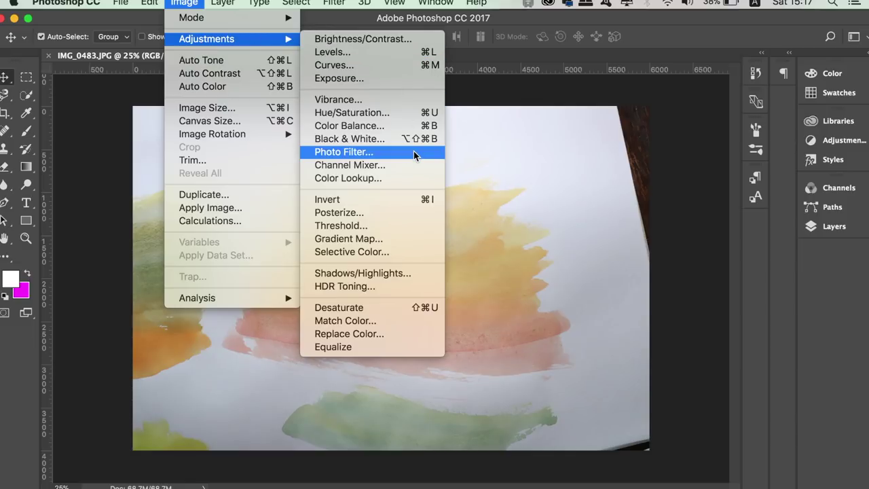
pyautogui.click(408, 78)
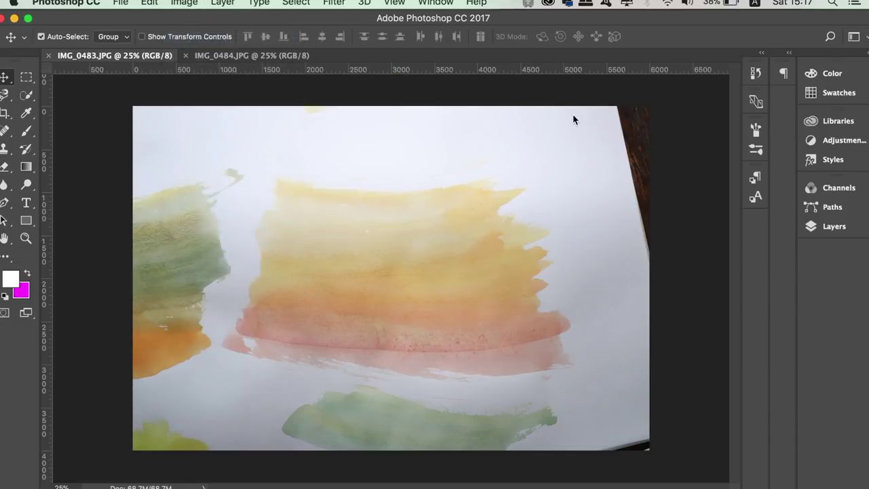
pyautogui.moveTo(696, 139); pyautogui.dragTo(769, 110)
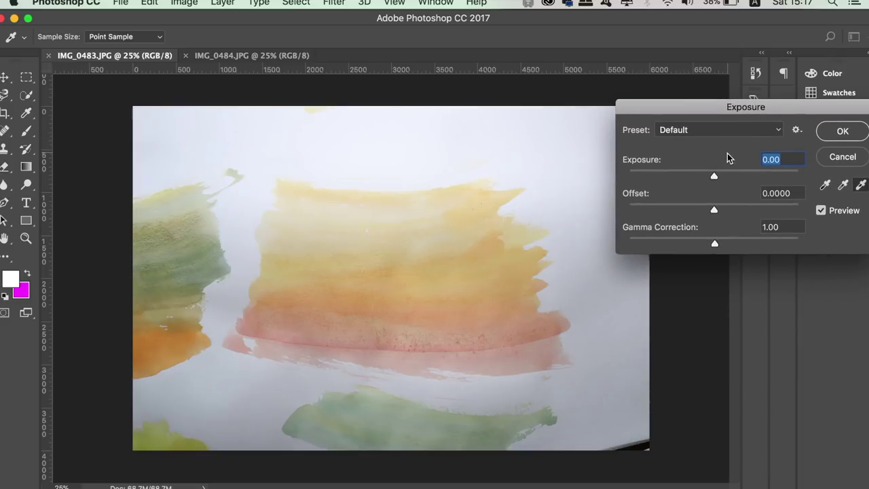
pyautogui.moveTo(718, 178); pyautogui.dragTo(721, 178)
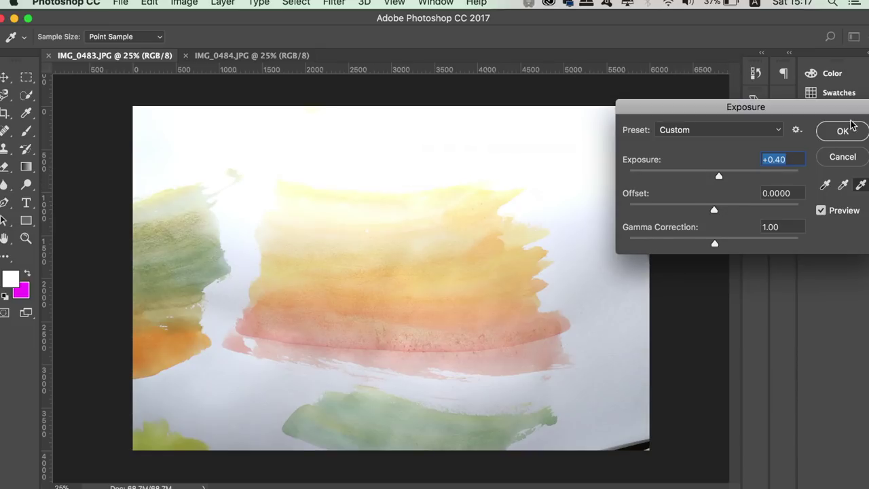
# Apply the exposure change, then set Brightness to 21 and Contrast to 35.
pyautogui.press('Escape')
pyautogui.click(185, 6)
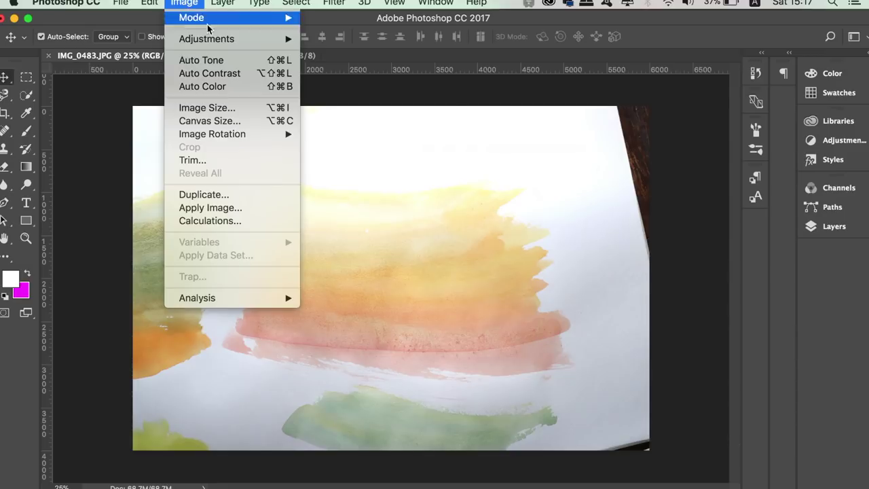
pyautogui.moveTo(217, 39)
pyautogui.click(376, 44)
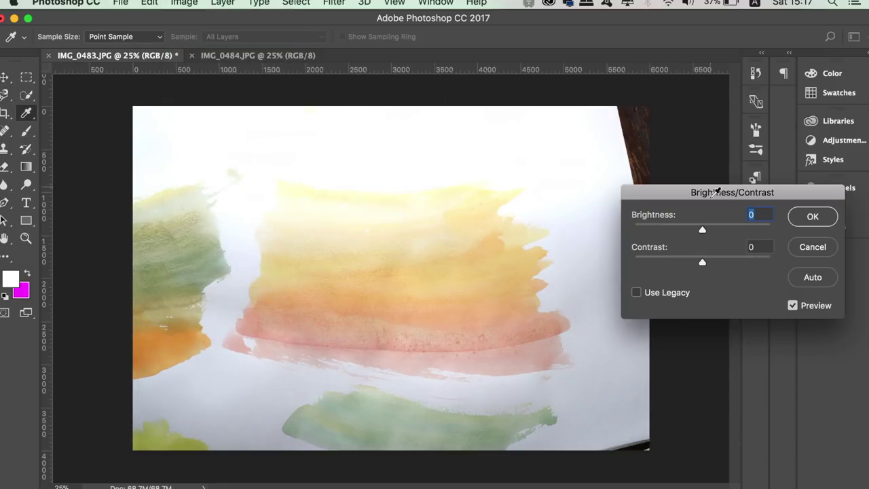
pyautogui.click(713, 229)
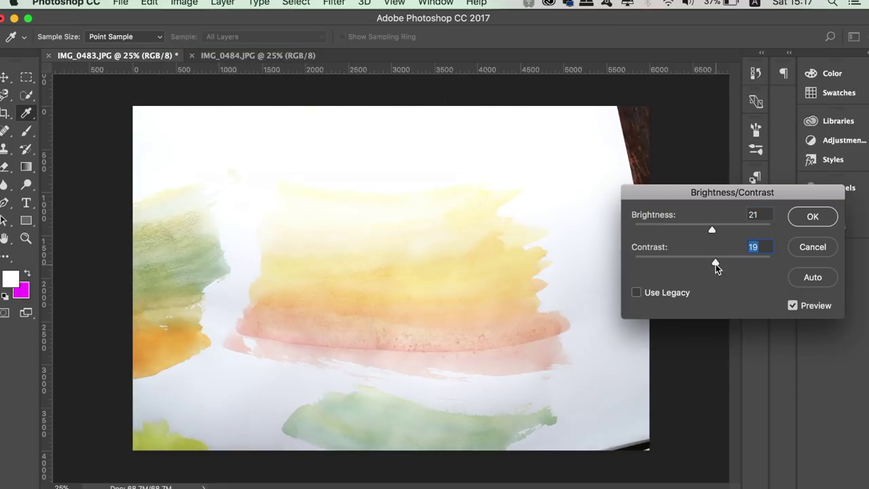
pyautogui.moveTo(716, 264); pyautogui.dragTo(727, 261)
pyautogui.click(813, 216)
pyautogui.press('v')
# Boost the photo's saturation to about +33 with Hue/Saturation.
pyautogui.click(183, 3)
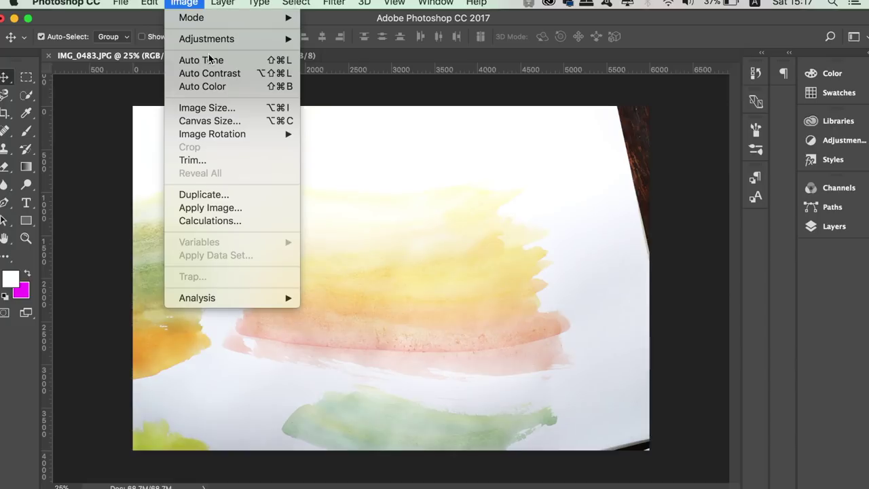
pyautogui.moveTo(212, 43)
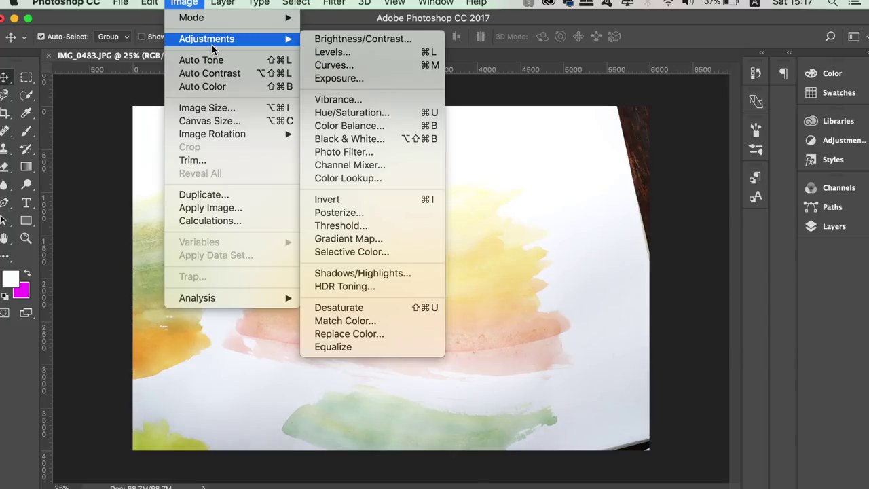
pyautogui.click(390, 116)
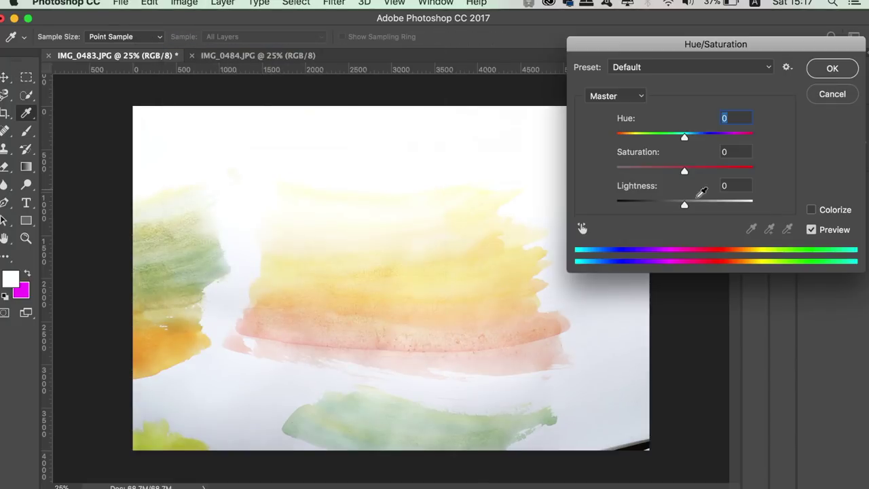
pyautogui.click(700, 173)
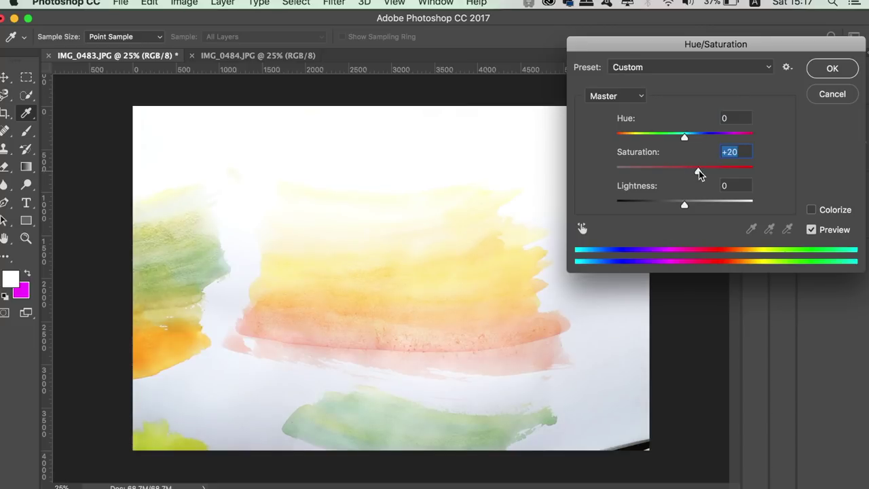
pyautogui.moveTo(699, 173); pyautogui.dragTo(709, 174)
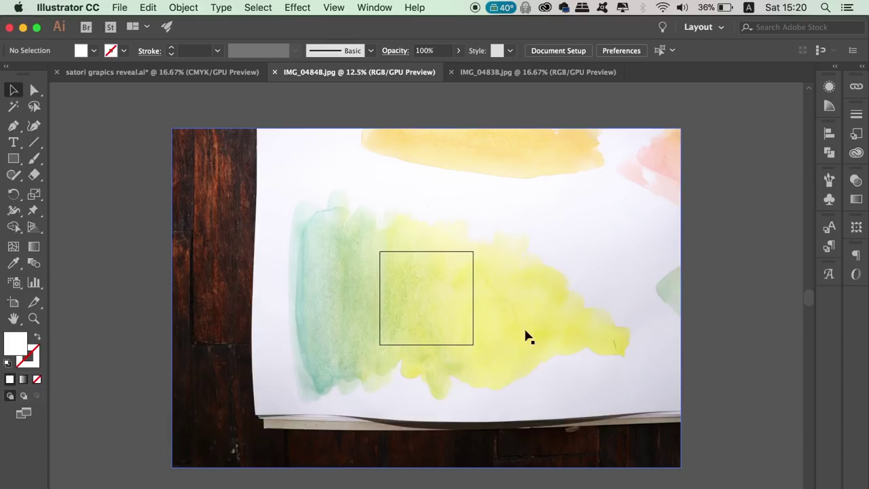
# Shrink the placed photo proportionally from its centre to fit the artboard, then zoom in.
pyautogui.click(550, 258)
pyautogui.hotkey('alt', 'shift')
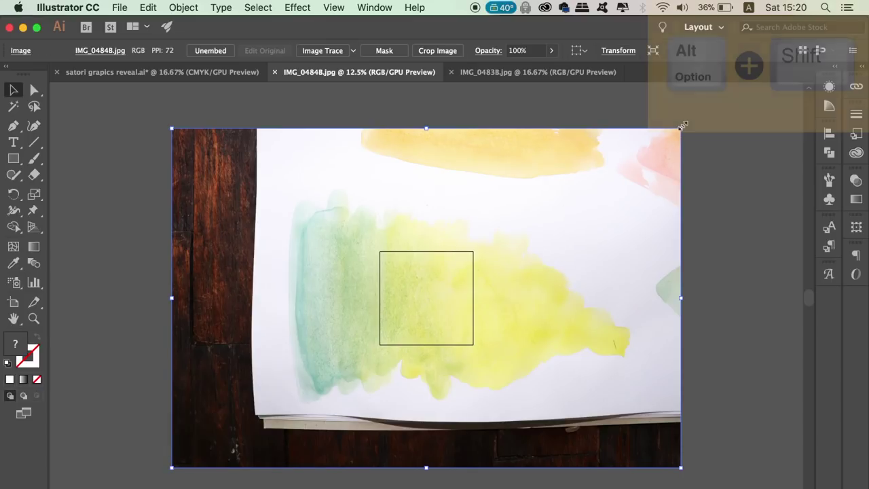
pyautogui.moveTo(680, 131); pyautogui.dragTo(467, 258)
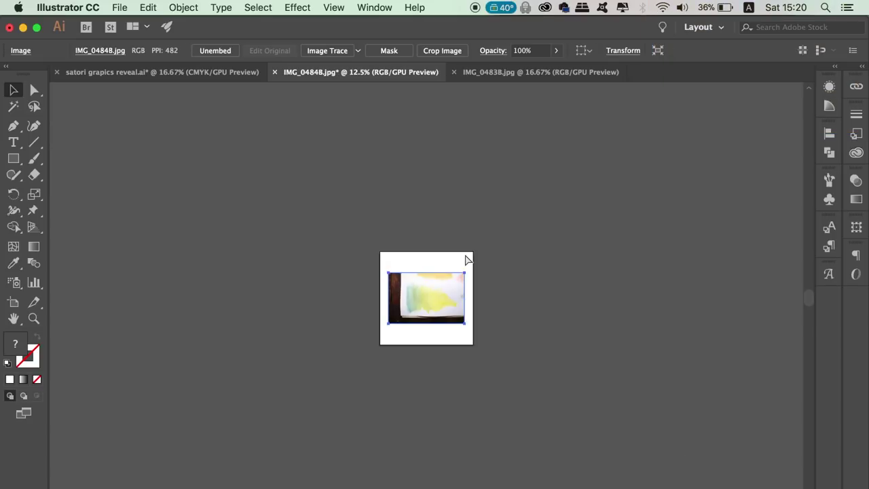
pyautogui.press('super+equal')
pyautogui.press('super+equal')
pyautogui.press('super+equal')
pyautogui.press('super+equal')
pyautogui.press('super+equal')
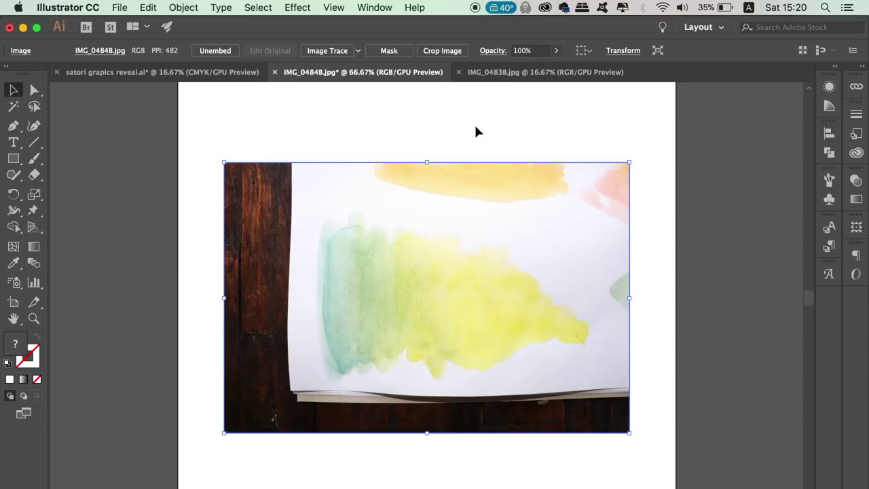
pyautogui.click(374, 8)
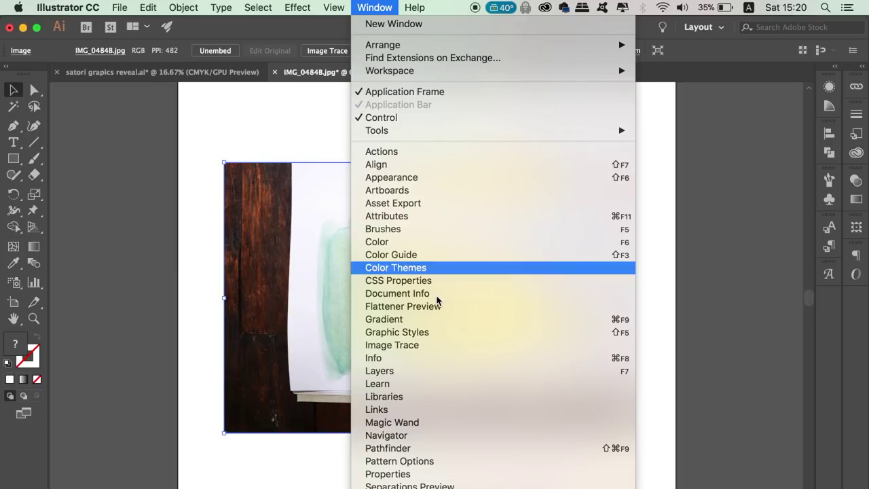
# Trace the photo in Color mode, Full Tone palette, 87% paths and corners, 20 px noise, ignoring white.
pyautogui.click(453, 351)
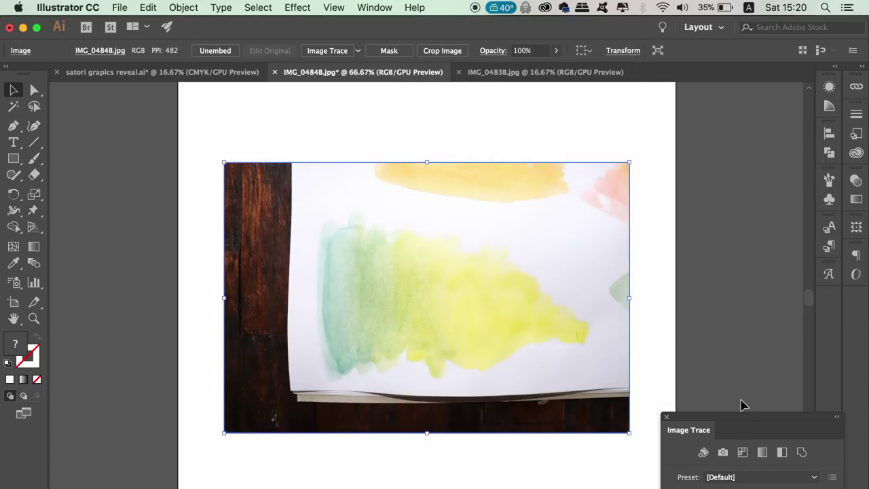
pyautogui.moveTo(742, 416)
pyautogui.mouseDown()
pyautogui.moveTo(738, 469)
pyautogui.moveTo(722, 94)
pyautogui.mouseUp()
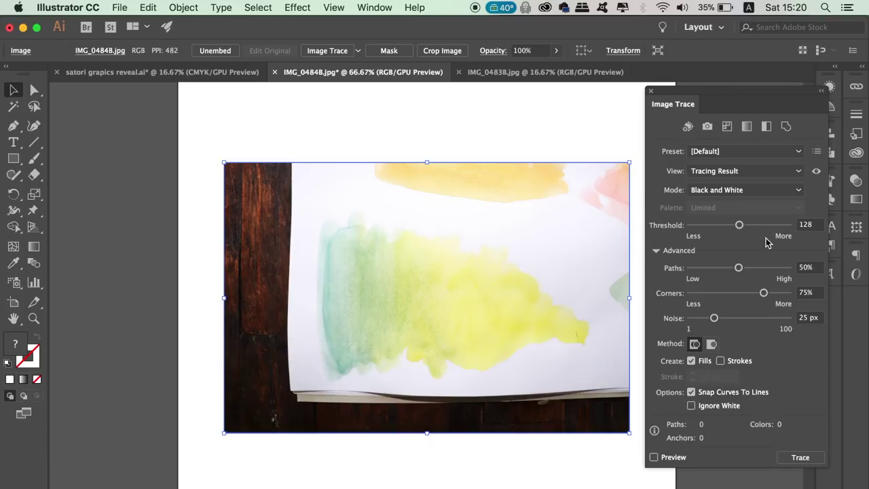
pyautogui.click(781, 193)
pyautogui.click(758, 203)
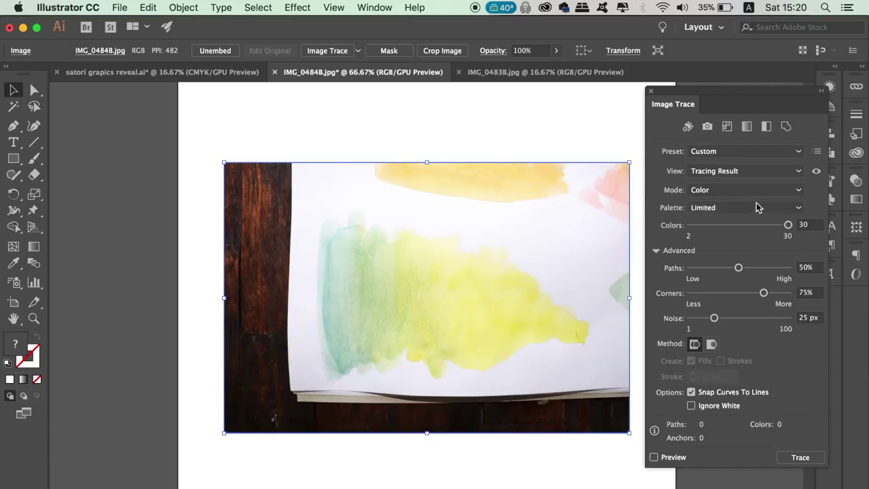
pyautogui.click(782, 207)
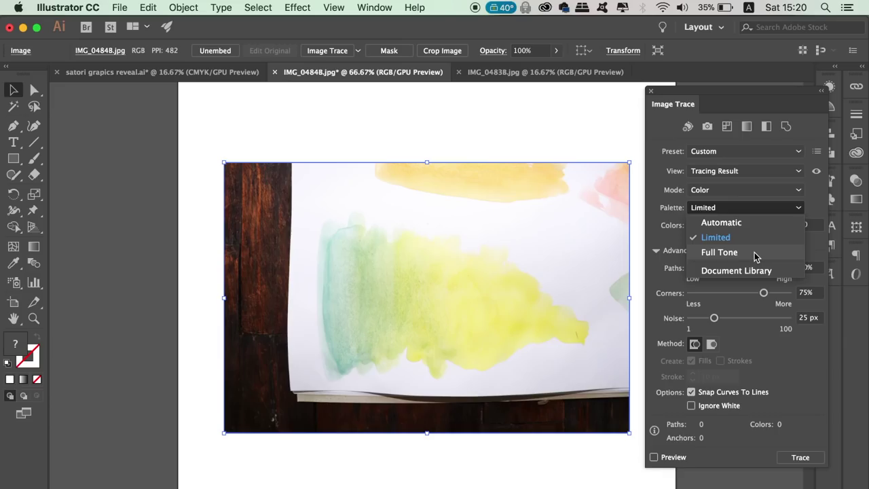
pyautogui.click(514, 289)
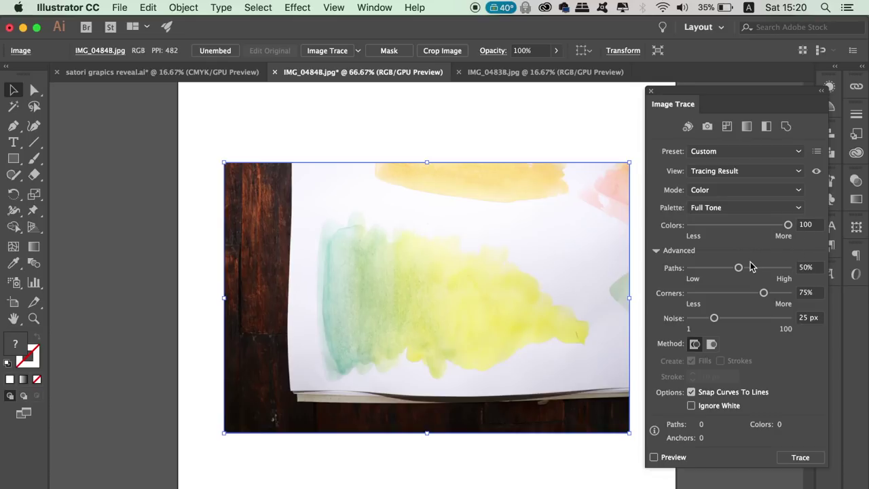
pyautogui.moveTo(738, 268); pyautogui.dragTo(760, 271)
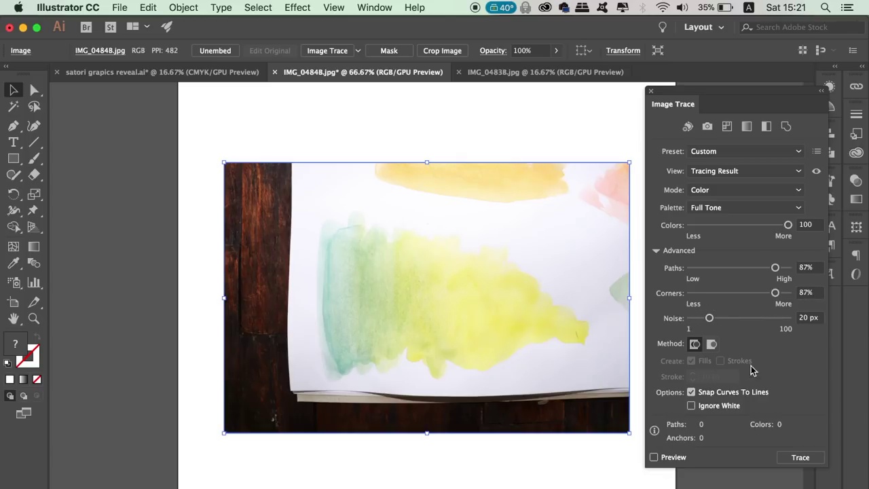
pyautogui.click(692, 405)
pyautogui.click(654, 457)
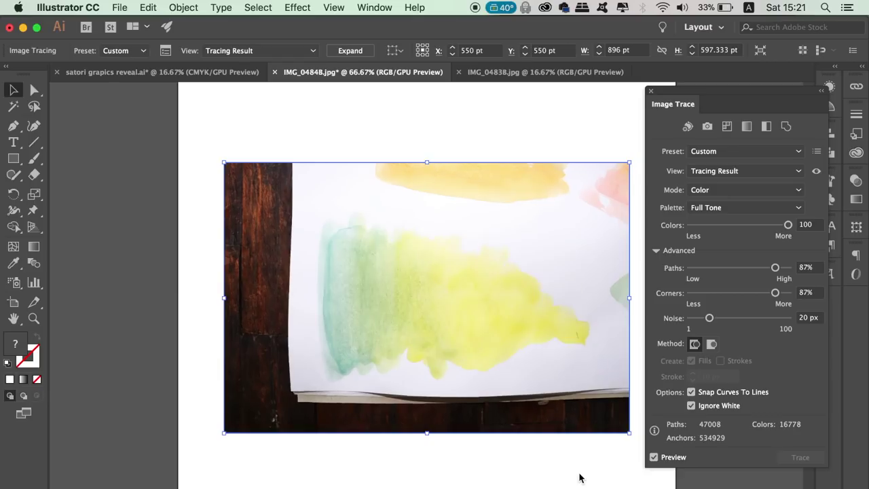
# Inspect the trace up close, expand it into vector paths, and close the Image Trace panel.
pyautogui.press('super+plus')
pyautogui.press('super+plus')
pyautogui.press('super+plus')
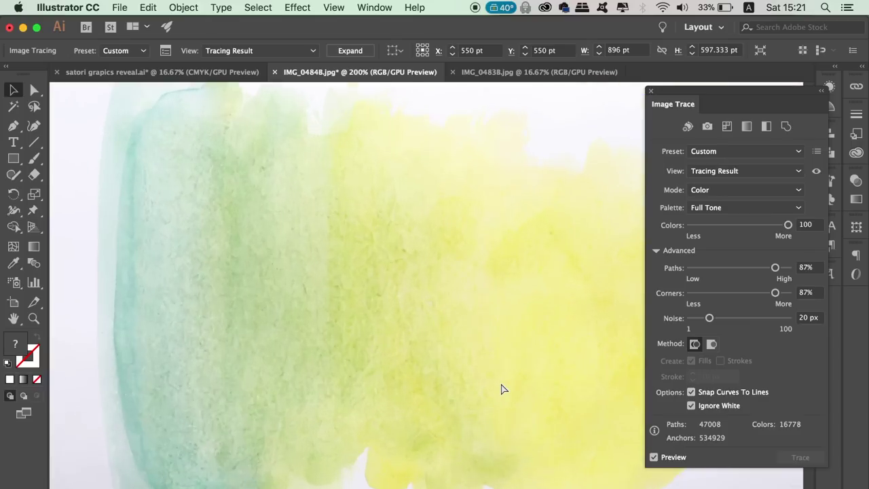
pyautogui.press('super+plus')
pyautogui.press('super+plus')
pyautogui.press('super+plus')
pyautogui.press('super+plus')
pyautogui.press('super+plus')
pyautogui.press('super+plus')
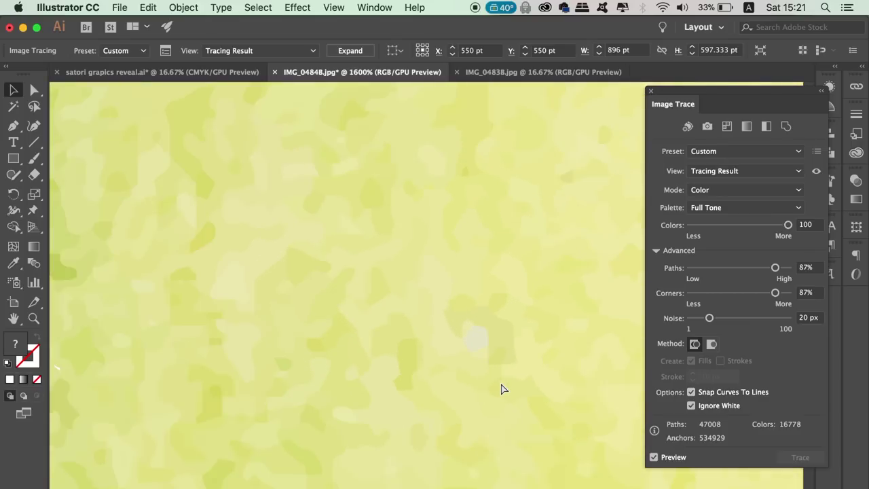
pyautogui.press('super+minus')
pyautogui.press('super+minus')
pyautogui.press('super+minus')
pyautogui.press('super+minus')
pyautogui.press('super+minus')
pyautogui.press('super+minus')
pyautogui.press('super+minus')
pyautogui.press('super+minus')
pyautogui.press('super+minus')
pyautogui.press('super+minus')
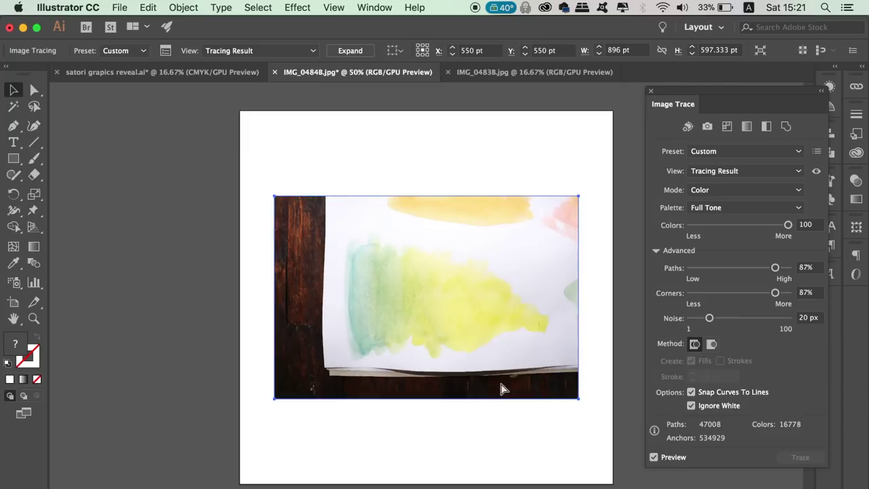
pyautogui.press('super+plus')
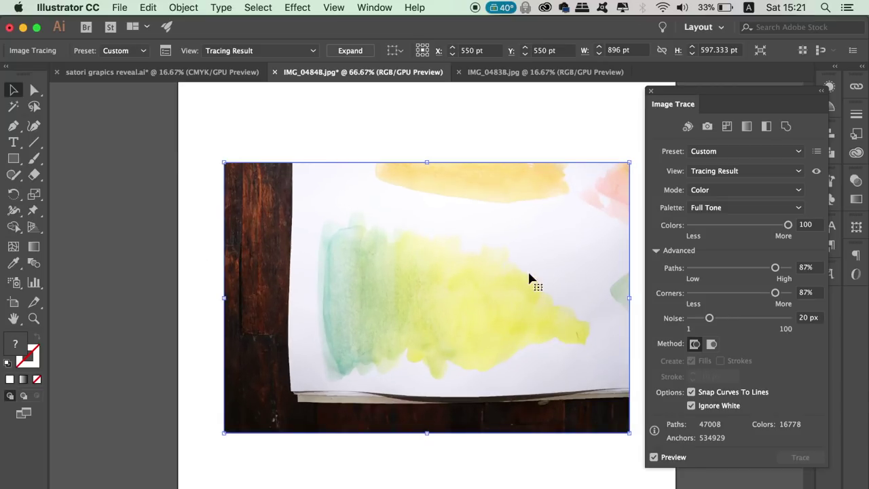
pyautogui.click(179, 7)
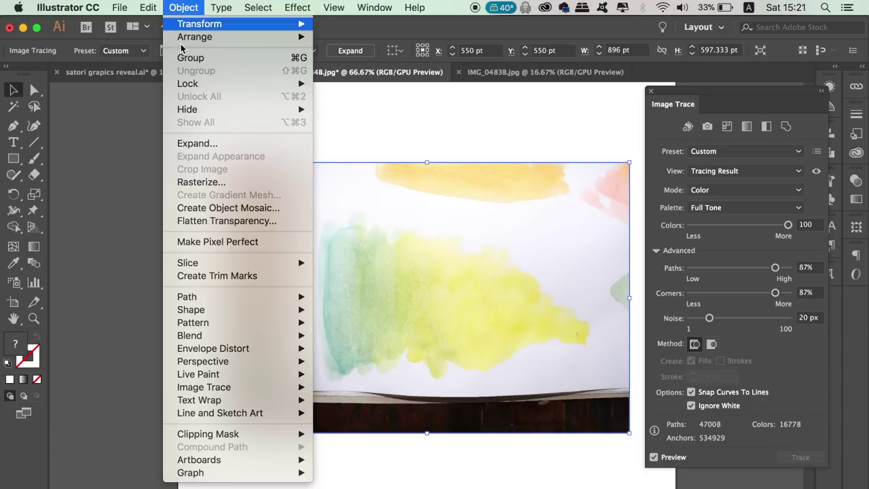
pyautogui.moveTo(248, 391)
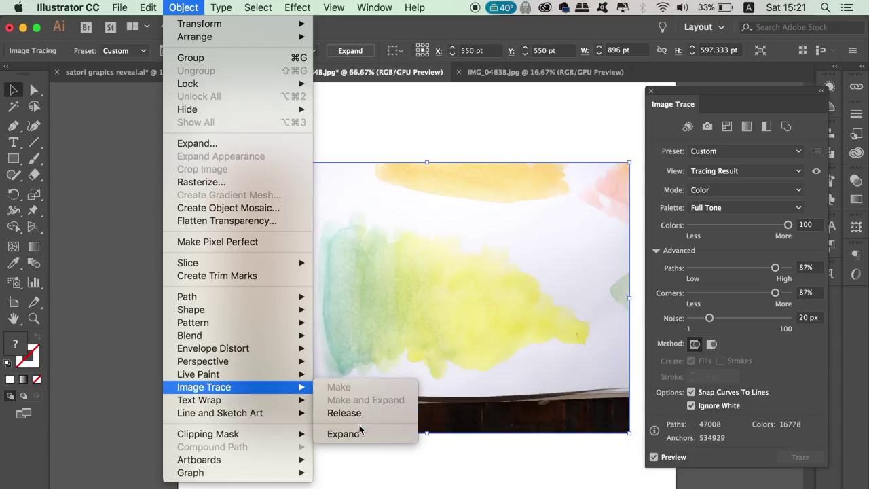
pyautogui.click(343, 434)
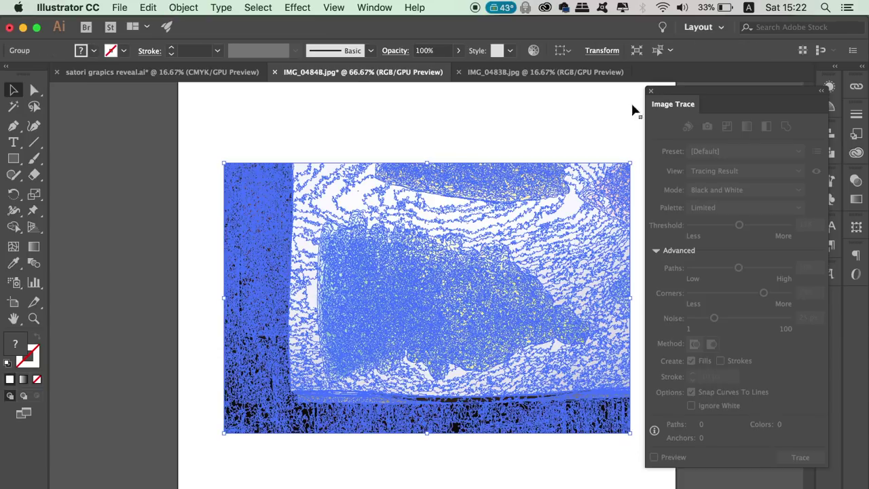
pyautogui.click(650, 92)
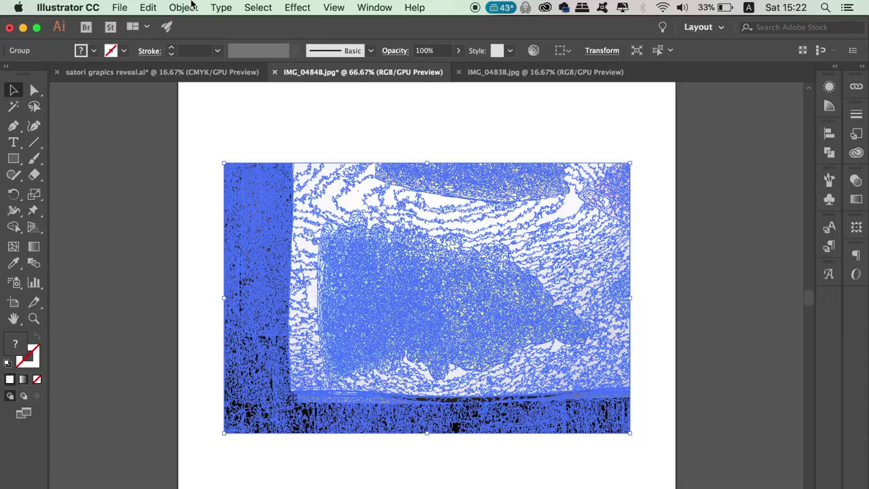
# Ungroup the traced artwork and delete the top-edge and left wooden-strip pieces.
pyautogui.click(188, 6)
pyautogui.click(221, 72)
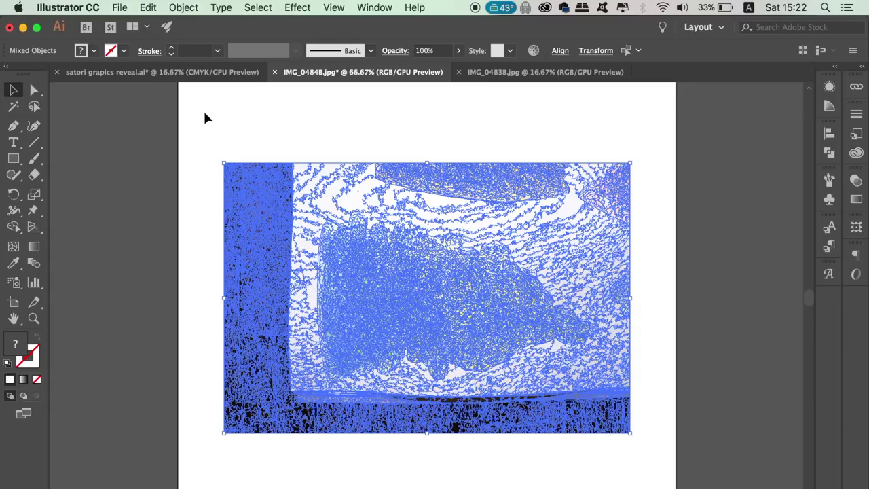
pyautogui.press('Delete')
pyautogui.moveTo(185, 110)
pyautogui.mouseDown()
pyautogui.moveTo(572, 229)
pyautogui.moveTo(672, 228)
pyautogui.mouseUp()
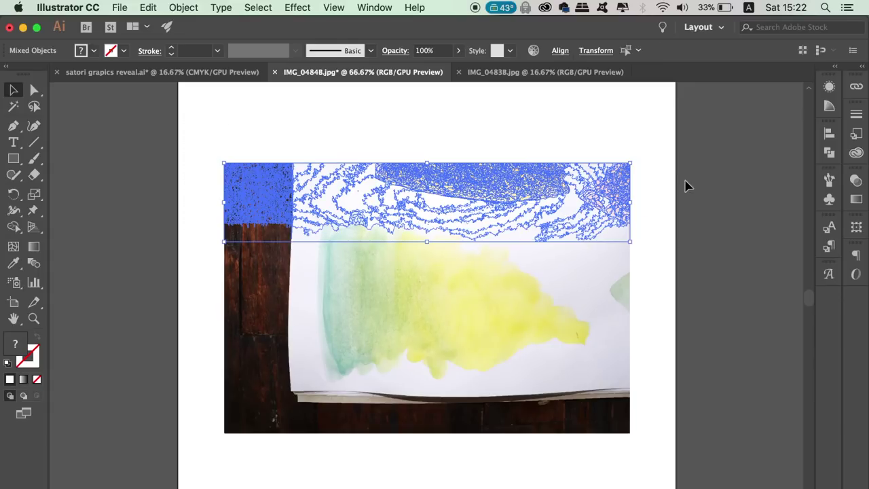
pyautogui.press('Delete')
pyautogui.moveTo(169, 174)
pyautogui.mouseDown()
pyautogui.moveTo(311, 486)
pyautogui.moveTo(326, 486)
pyautogui.mouseUp()
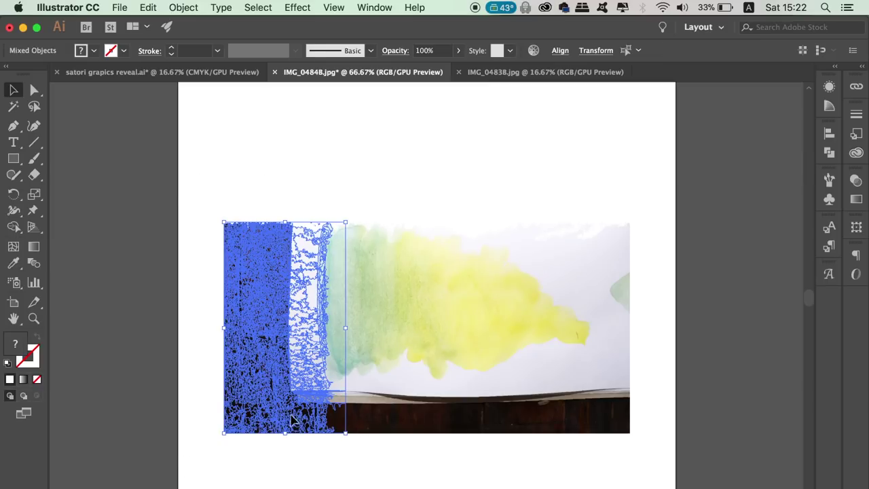
pyautogui.press('Delete')
# Delete the traced table pieces and leftover fragments along the bottom edge.
pyautogui.press('super+equal')
pyautogui.press('super+equal')
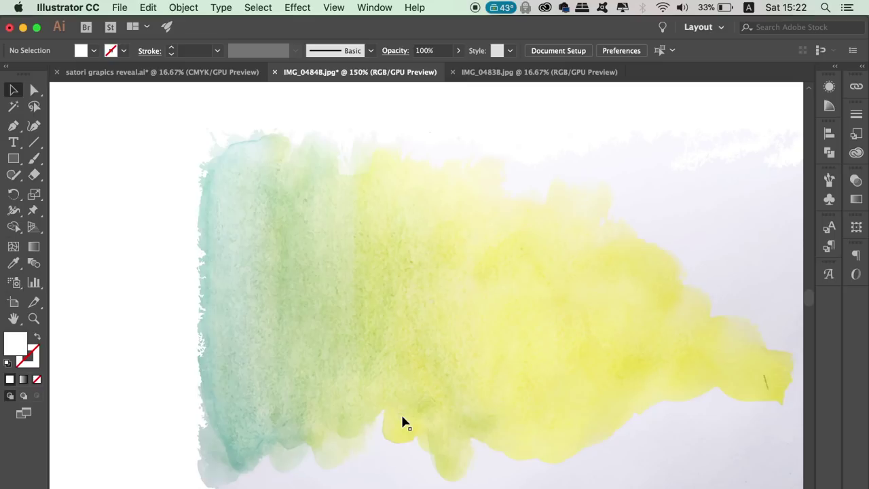
pyautogui.scroll(-6, 399, 360)
pyautogui.moveTo(132, 294)
pyautogui.mouseDown()
pyautogui.moveTo(699, 486)
pyautogui.moveTo(623, 478)
pyautogui.mouseUp()
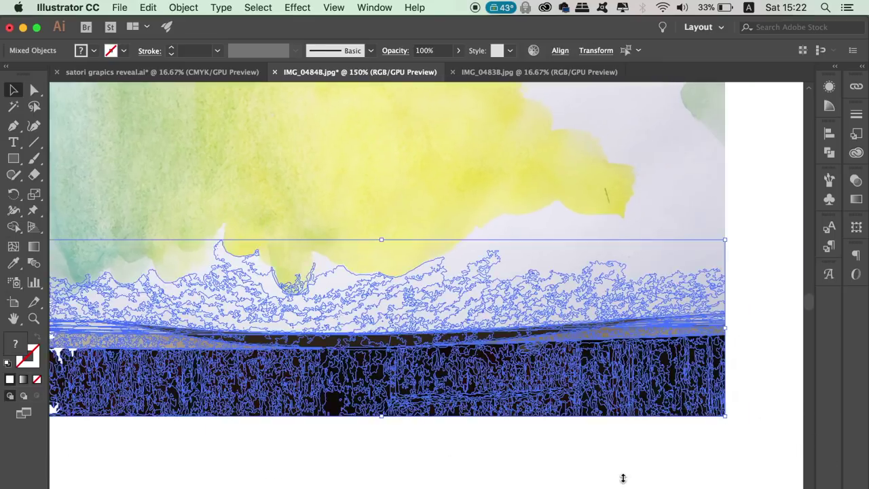
pyautogui.press('Delete')
pyautogui.moveTo(137, 309); pyautogui.dragTo(408, 398)
pyautogui.scroll(3, 218, 425)
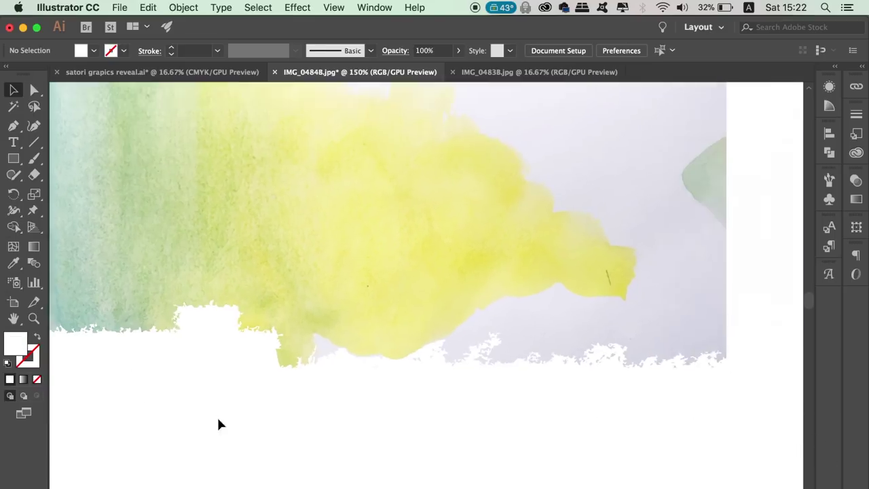
pyautogui.hscroll(-3, 218, 425)
pyautogui.moveTo(122, 301); pyautogui.dragTo(784, 410)
# Select and remove the leftover traced pieces at the right end, then deselect.
pyautogui.hscroll(8, 525, 161)
pyautogui.scroll(2, 525, 161)
pyautogui.moveTo(461, 89); pyautogui.dragTo(726, 404)
pyautogui.hscroll(-4, 726, 403)
pyautogui.scroll(4, 725, 403)
pyautogui.moveTo(88, 159); pyautogui.dragTo(722, 285)
pyautogui.scroll(2, 369, 246)
pyautogui.moveTo(331, 243); pyautogui.dragTo(705, 295)
pyautogui.moveTo(578, 231); pyautogui.dragTo(621, 272)
pyautogui.moveTo(471, 229); pyautogui.dragTo(582, 291)
pyautogui.scroll(-1, 582, 291)
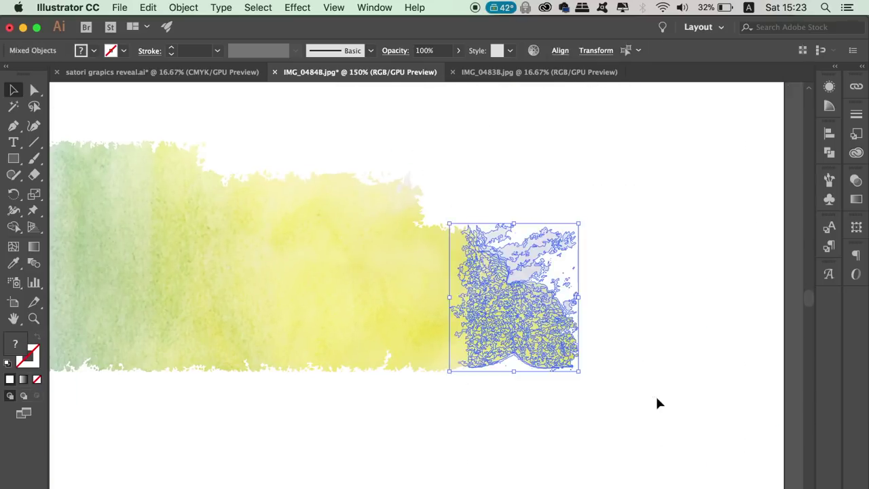
pyautogui.press('super+minus')
pyautogui.press('super+minus')
pyautogui.click(353, 369)
# Select all remaining watercolour paths and apply Pathfinder Merge to them.
pyautogui.moveTo(233, 245)
pyautogui.mouseDown()
pyautogui.moveTo(492, 442)
pyautogui.moveTo(533, 444)
pyautogui.mouseUp()
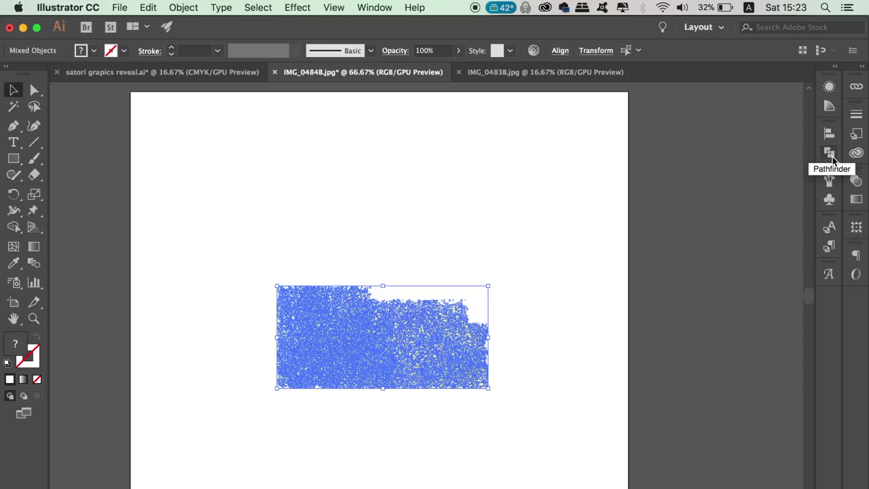
pyautogui.click(830, 153)
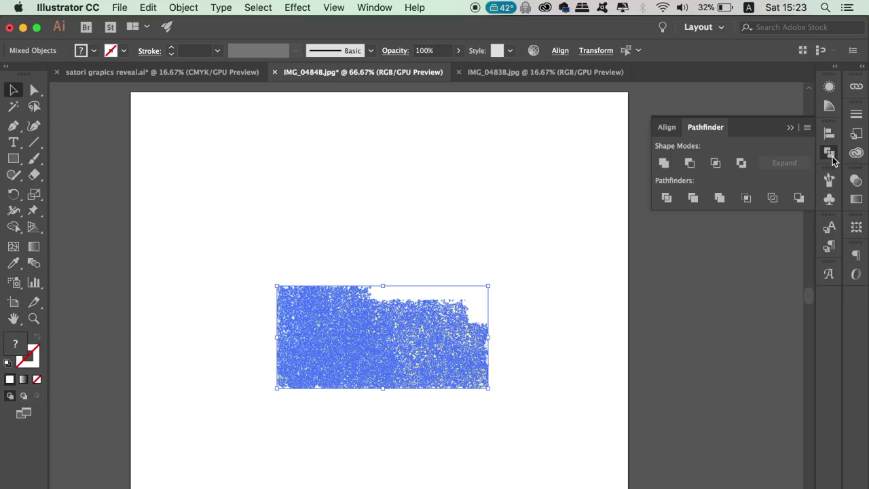
pyautogui.click(374, 8)
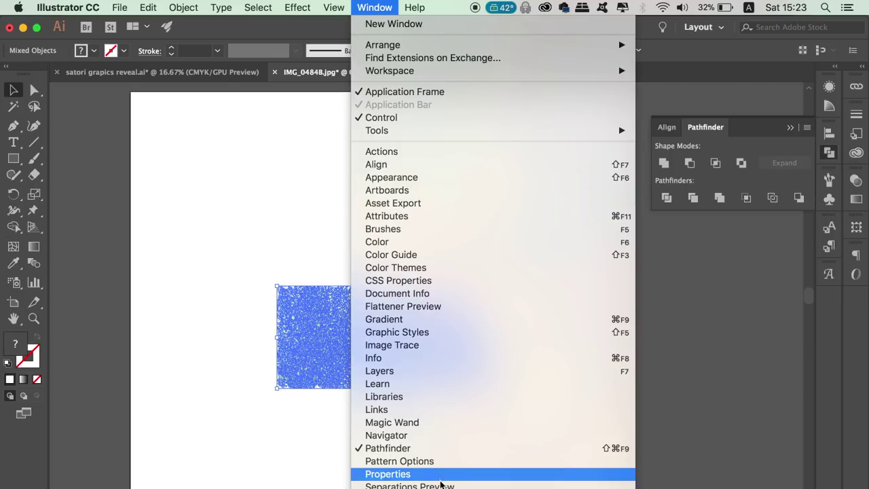
pyautogui.click(721, 274)
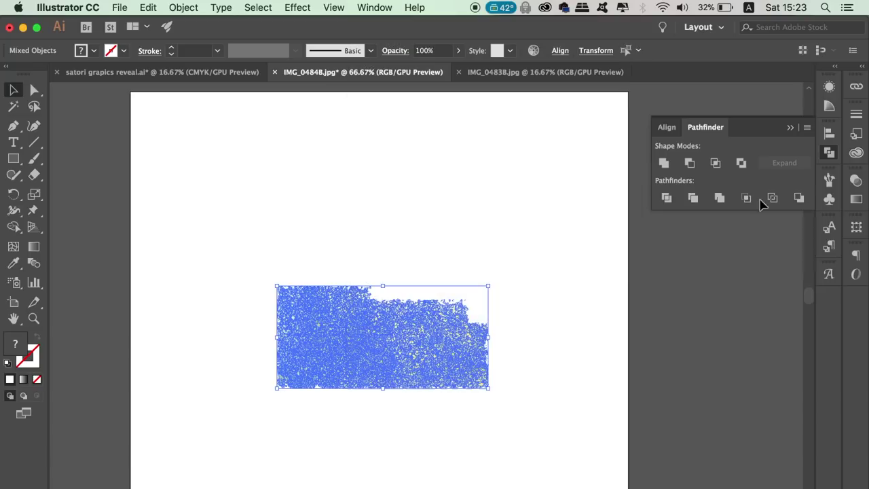
pyautogui.click(720, 198)
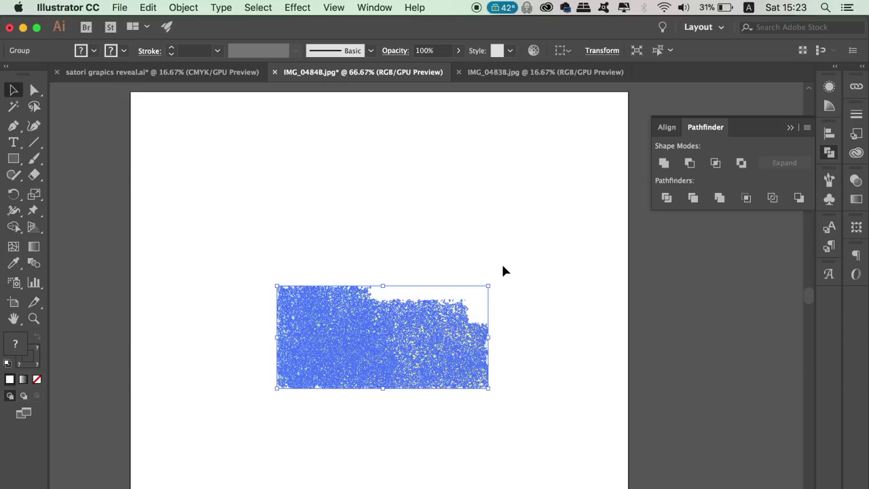
pyautogui.click(461, 231)
# Drag the merged watercolour group into the logo document and enlarge it proportionally.
pyautogui.click(438, 310)
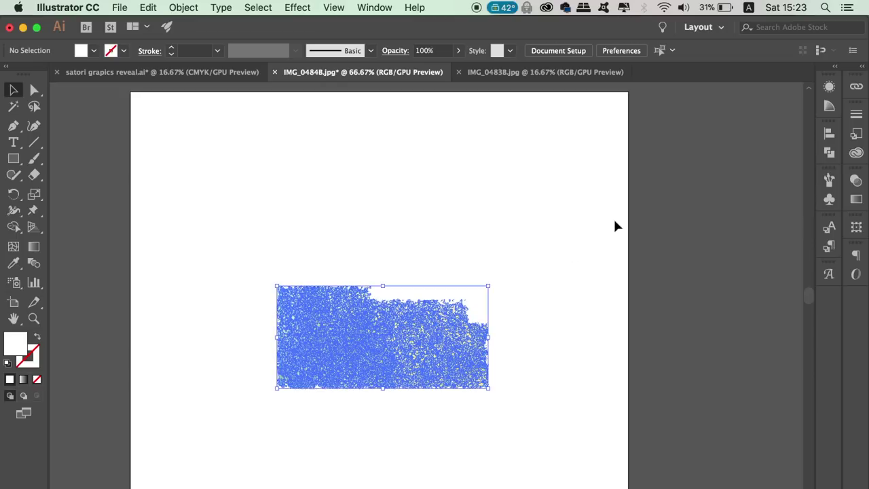
pyautogui.moveTo(374, 317); pyautogui.dragTo(441, 278)
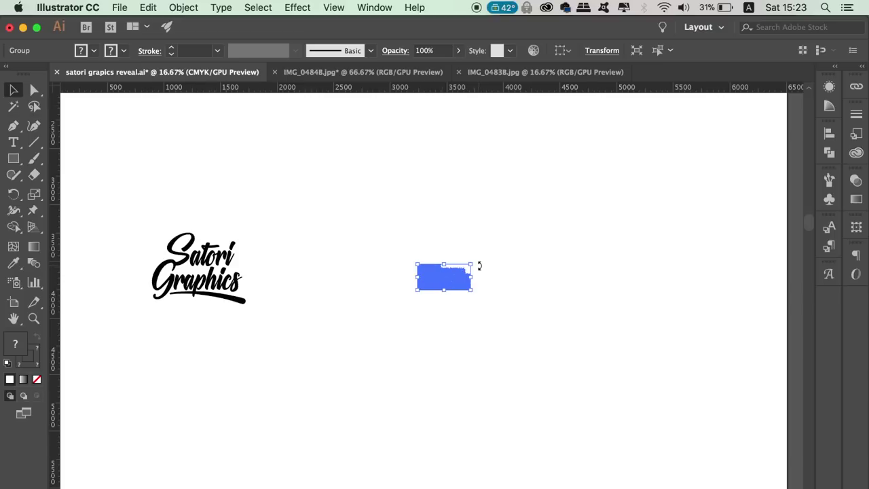
pyautogui.moveTo(471, 264); pyautogui.dragTo(568, 183)
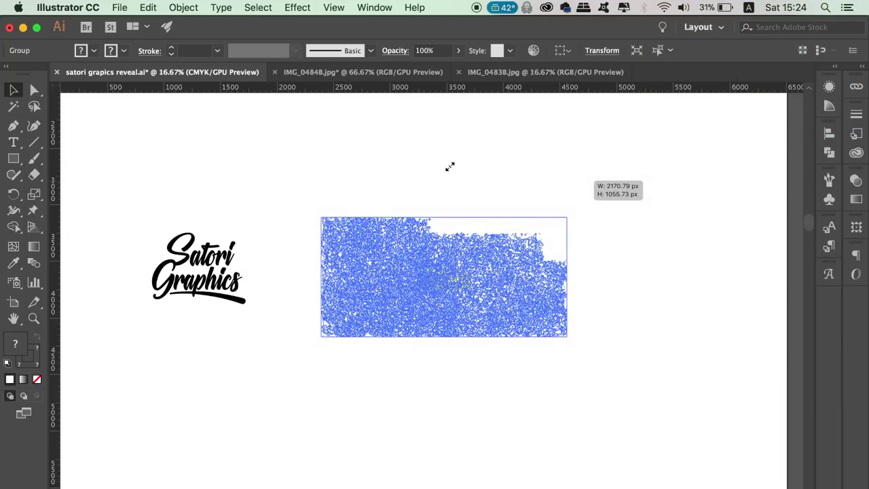
pyautogui.click(448, 169)
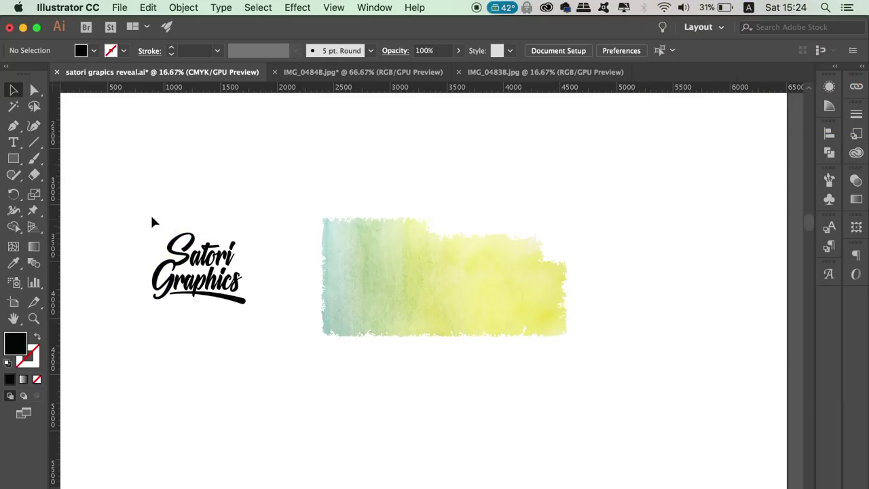
# Unite the Satori Graphics letters with Pathfinder and move the logo onto the watercolour.
pyautogui.moveTo(152, 219); pyautogui.dragTo(253, 311)
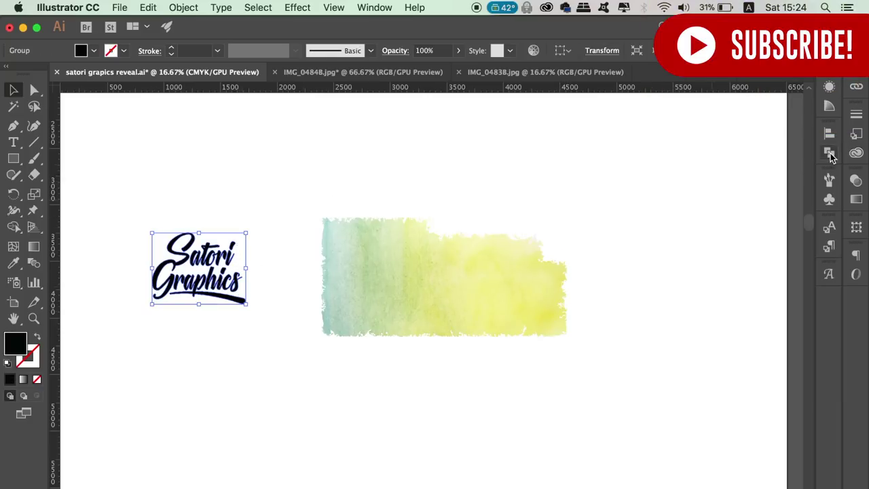
pyautogui.click(829, 152)
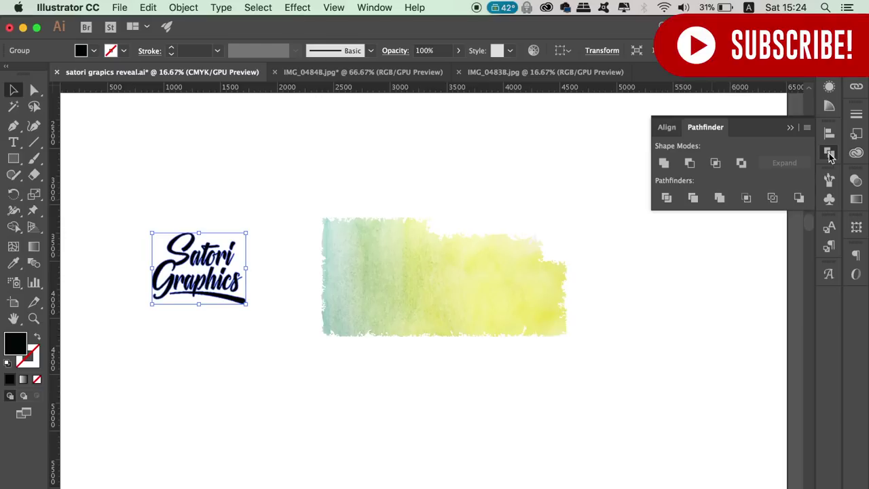
pyautogui.click(663, 165)
pyautogui.click(297, 194)
pyautogui.moveTo(229, 253); pyautogui.dragTo(410, 259)
# Bring the logo in front of the watercolour, then resize and position it.
pyautogui.click(176, 7)
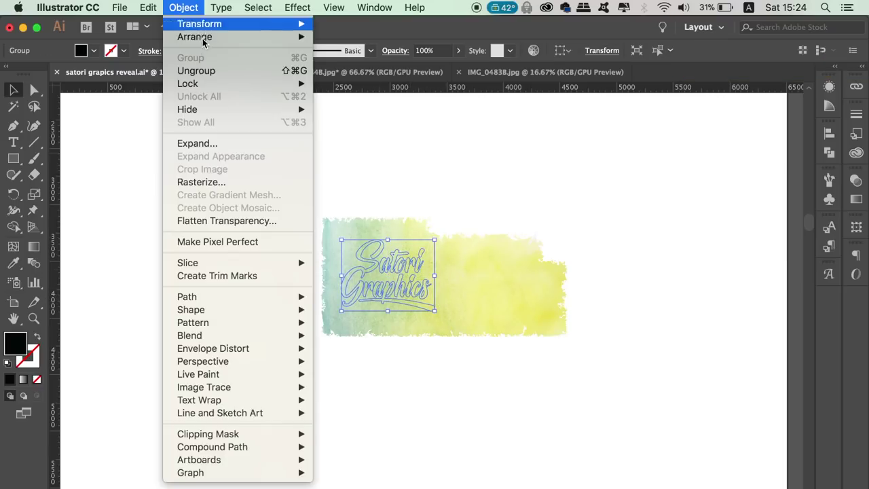
pyautogui.moveTo(224, 37)
pyautogui.click(399, 37)
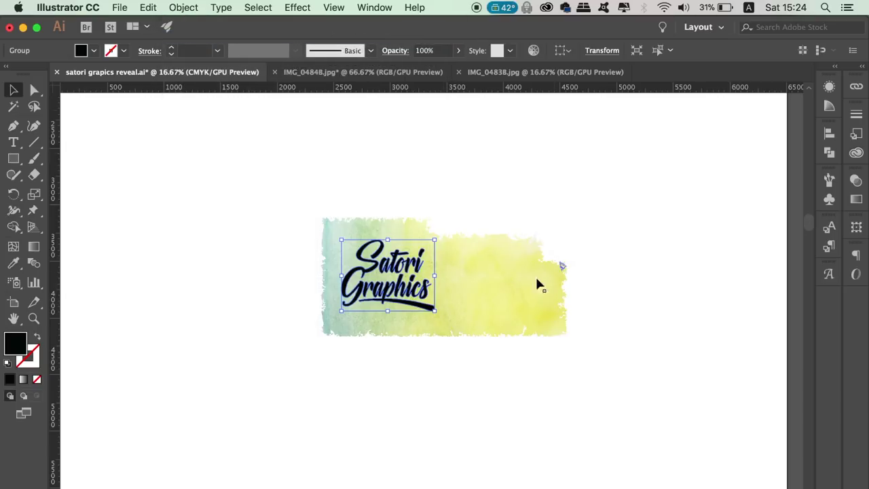
pyautogui.moveTo(438, 313); pyautogui.dragTo(480, 322)
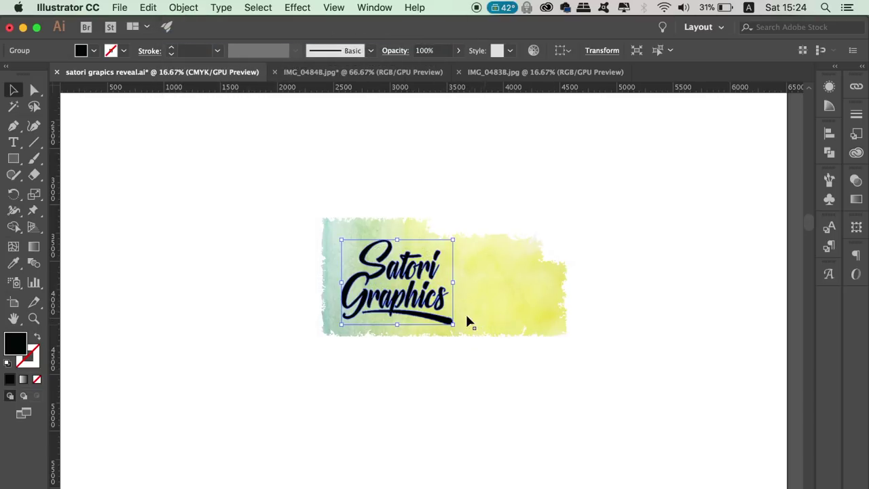
pyautogui.moveTo(436, 305); pyautogui.dragTo(420, 293)
pyautogui.click(426, 292)
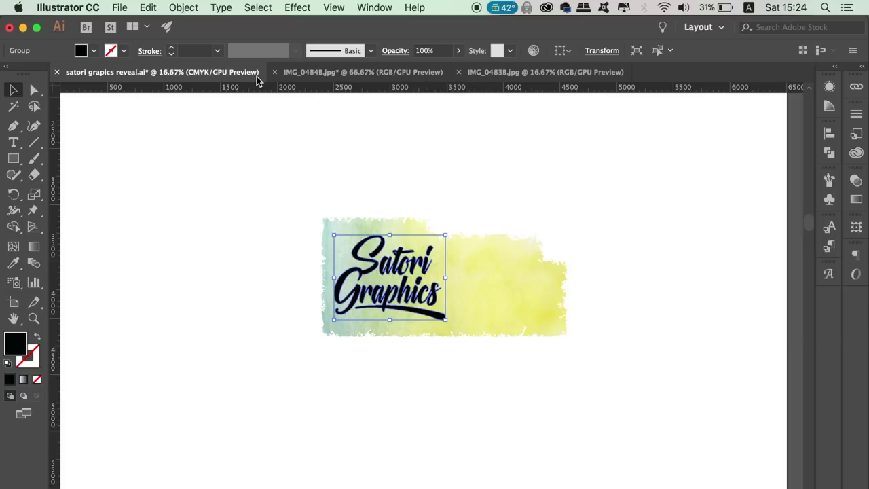
# Make the Satori Graphics logo a single compound path.
pyautogui.click(183, 8)
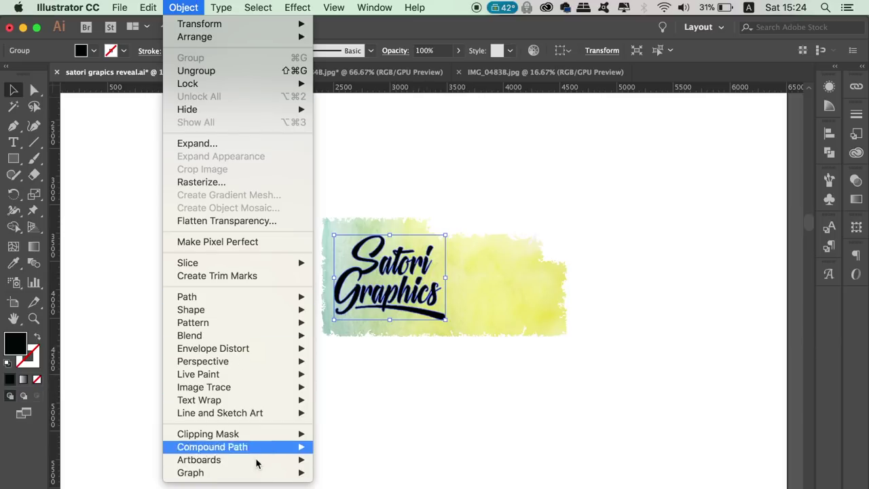
pyautogui.moveTo(258, 449)
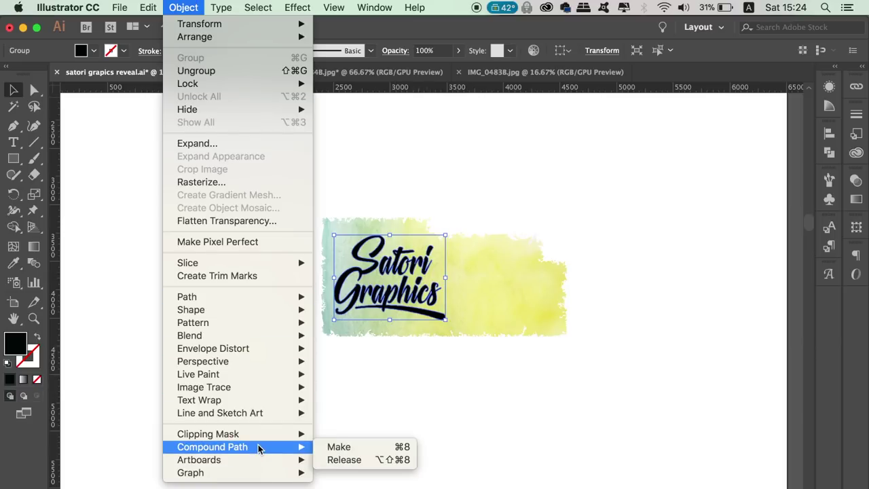
pyautogui.click(339, 447)
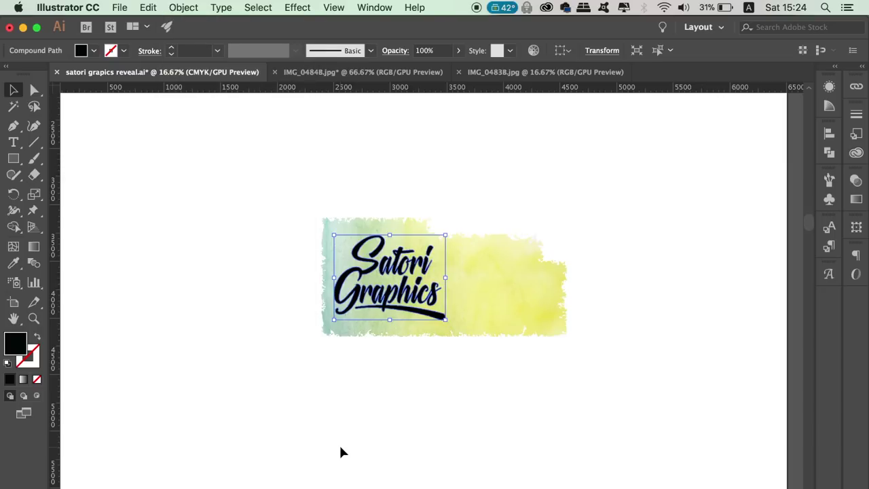
# Select the watercolour and lettering together and make a clipping mask, accepting the complexity warning.
pyautogui.click(320, 182)
pyautogui.moveTo(349, 210); pyautogui.dragTo(489, 387)
pyautogui.rightClick(412, 298)
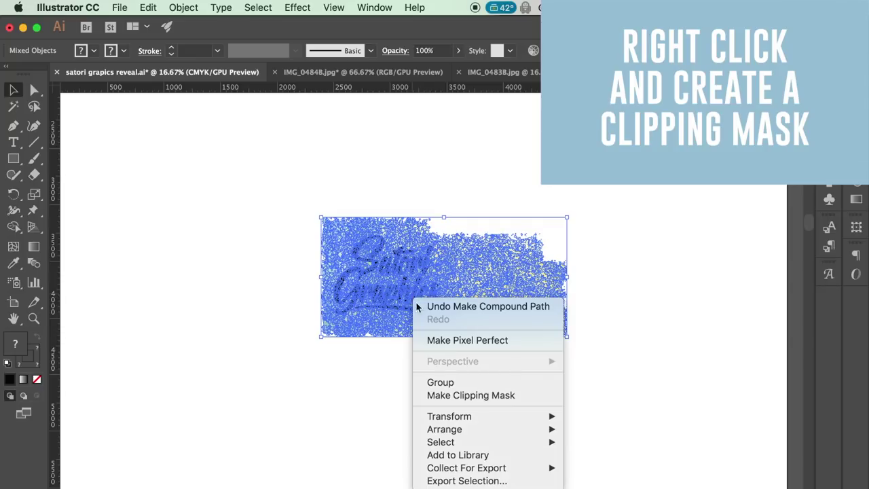
pyautogui.moveTo(494, 442)
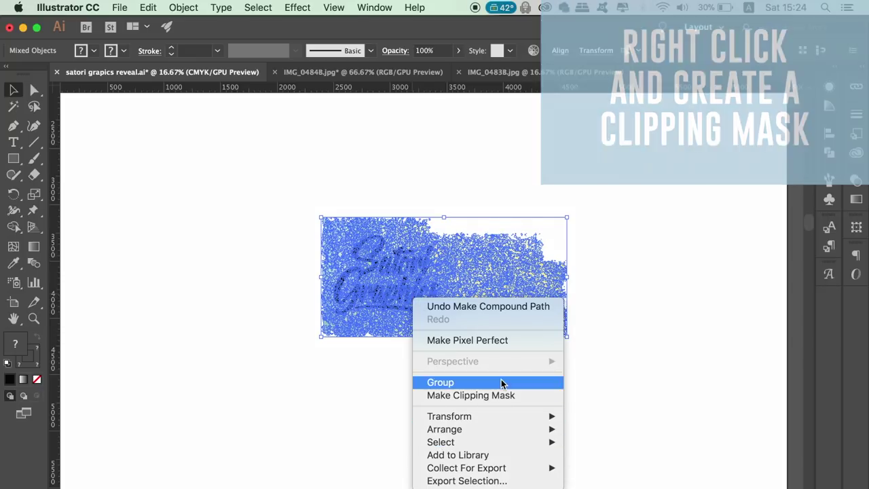
pyautogui.click(498, 395)
pyautogui.click(568, 300)
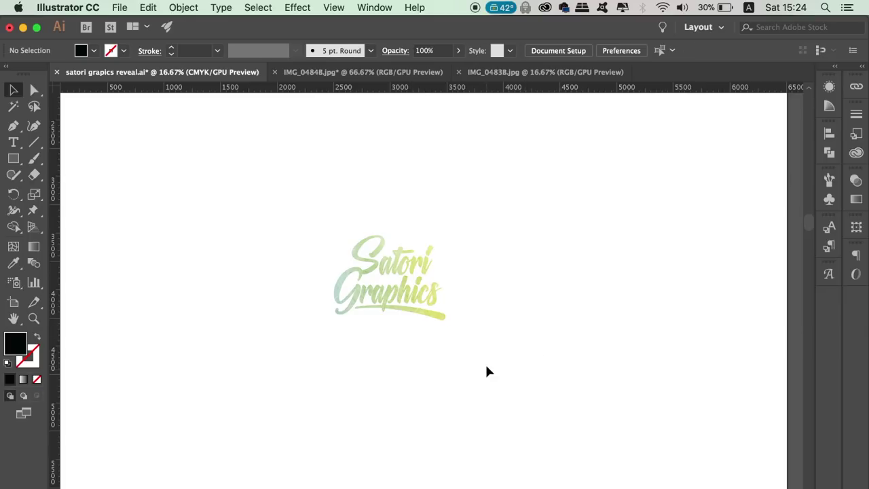
# Zoom in to 50% on the logo to inspect the watercolour texture.
pyautogui.scroll(3, 486, 371)
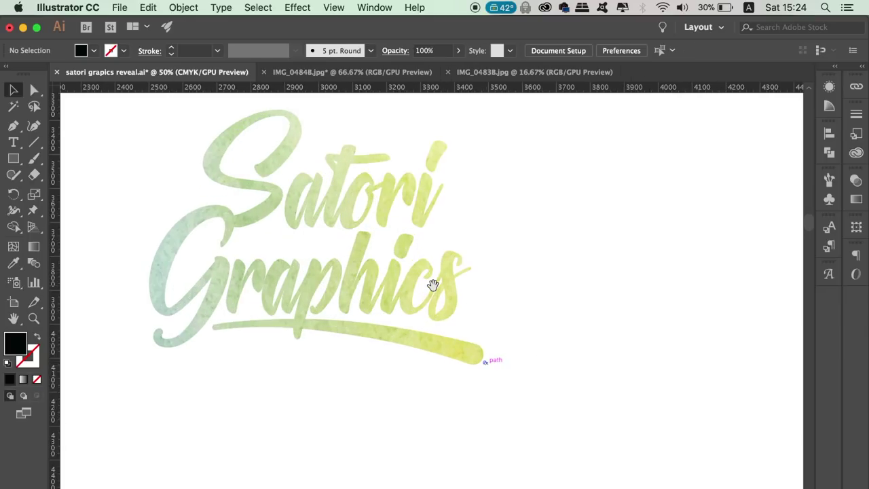